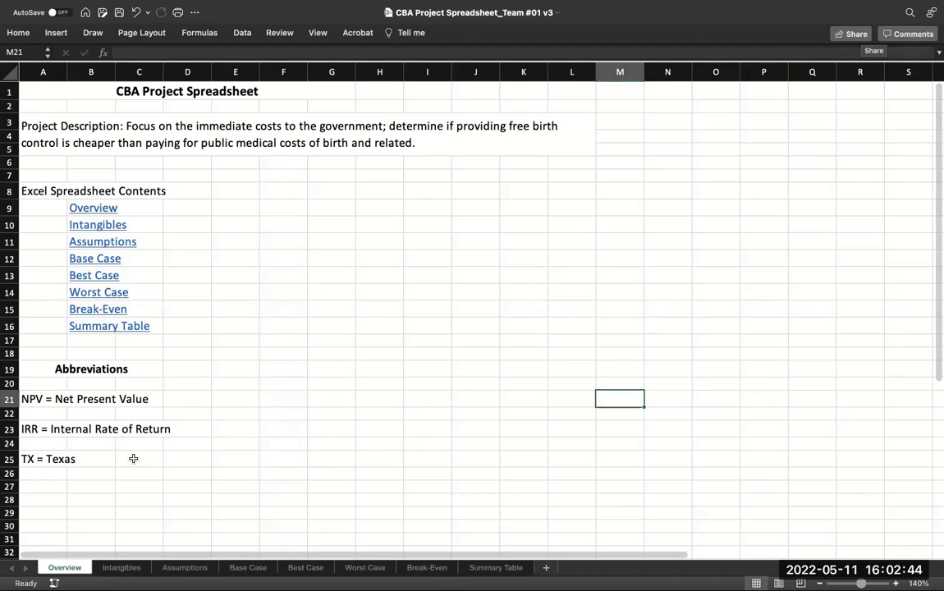
Review the Intangibles sheet's Givens and Possible Effects, such as Less Abortions and Mental Health Issues.
{"action": "left_click", "coordinate": [122, 568]}
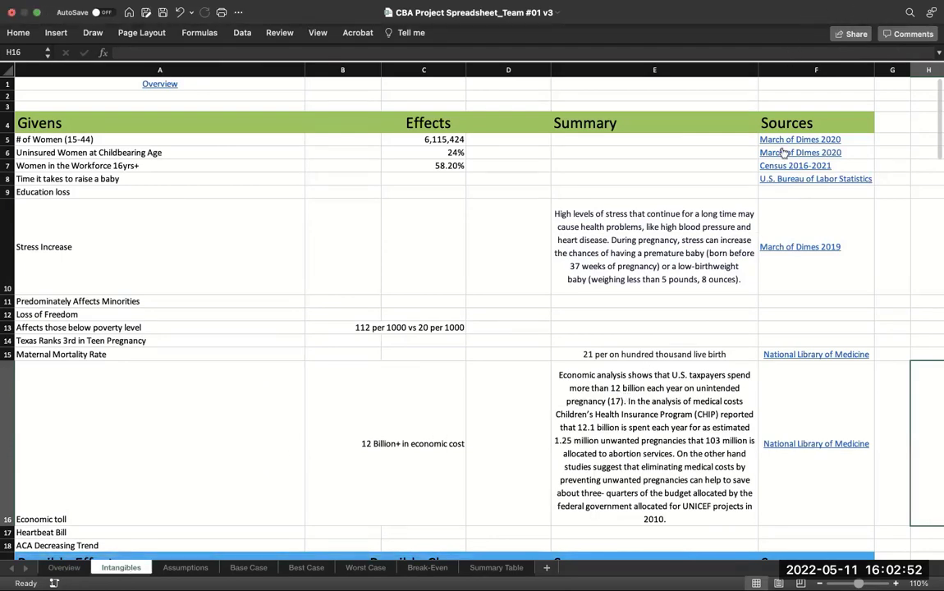
{"action": "scroll", "coordinate": [586, 266], "scroll_direction": "down", "scroll_amount": 3}
{"action": "scroll", "coordinate": [586, 267], "scroll_direction": "up", "scroll_amount": 1}
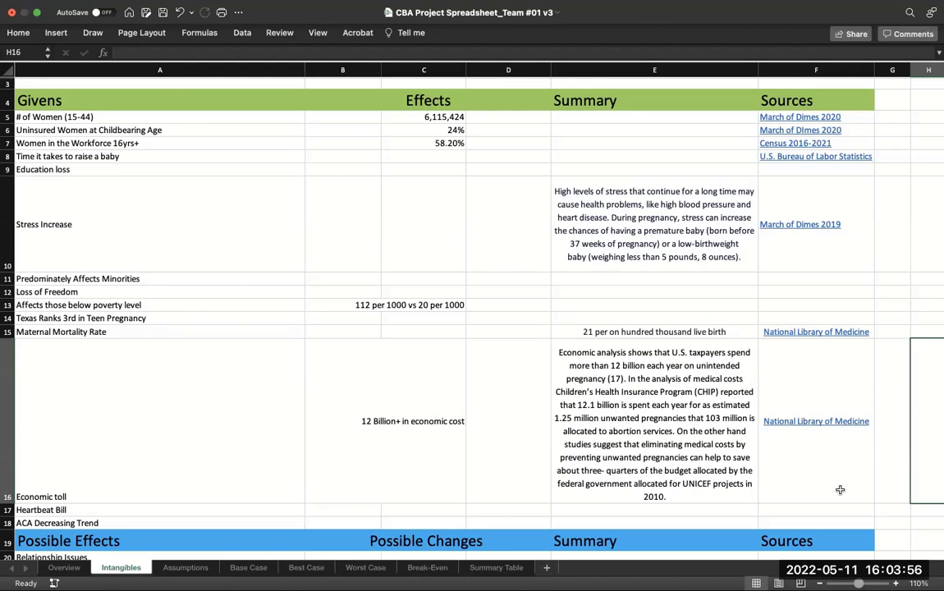
{"action": "scroll", "coordinate": [839, 490], "scroll_direction": "down", "scroll_amount": 3}
{"action": "scroll", "coordinate": [840, 490], "scroll_direction": "down", "scroll_amount": 3}
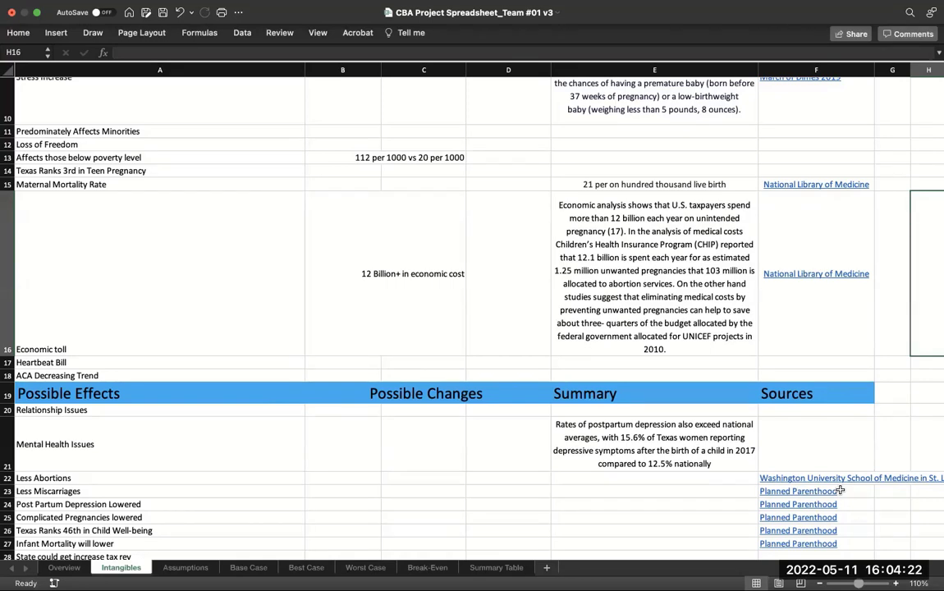
{"action": "scroll", "coordinate": [839, 490], "scroll_direction": "down", "scroll_amount": 1}
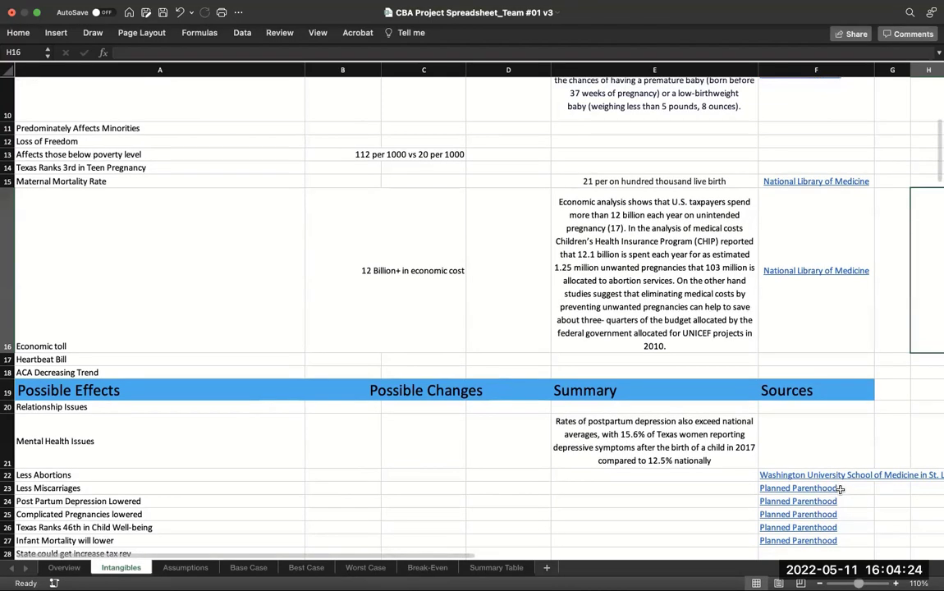
{"action": "scroll", "coordinate": [840, 489], "scroll_direction": "down", "scroll_amount": 1}
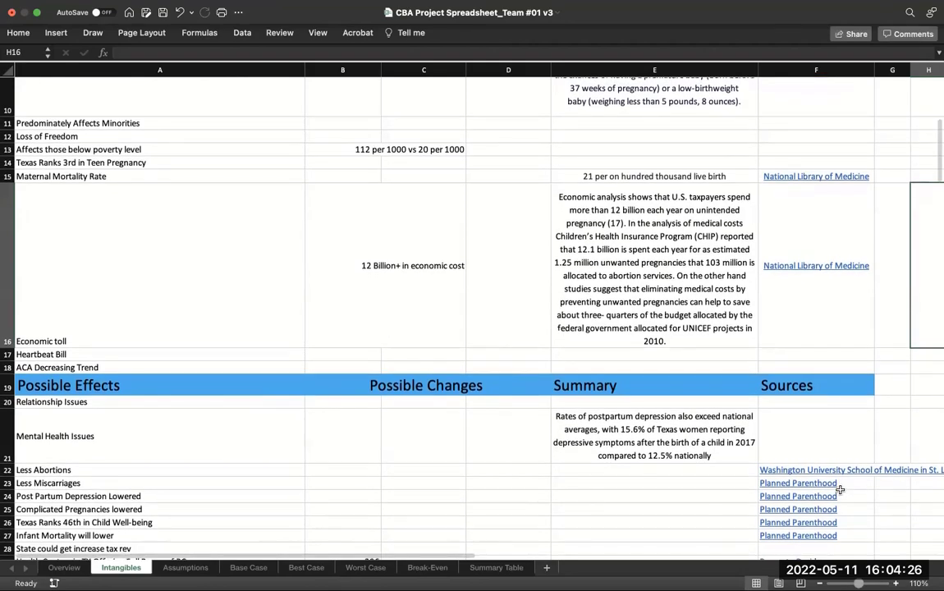
{"action": "scroll", "coordinate": [840, 490], "scroll_direction": "down", "scroll_amount": 5}
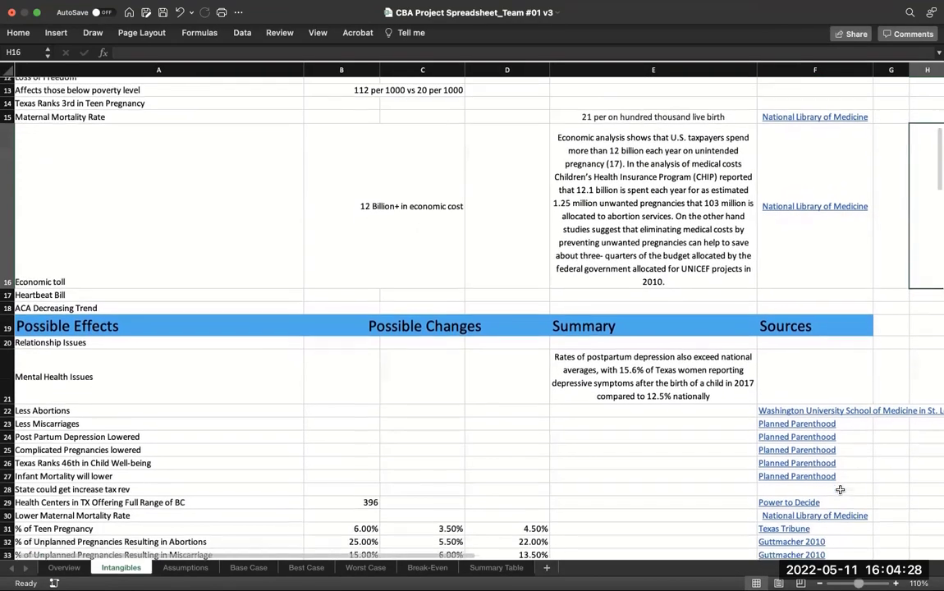
{"action": "scroll", "coordinate": [839, 490], "scroll_direction": "down", "scroll_amount": 8}
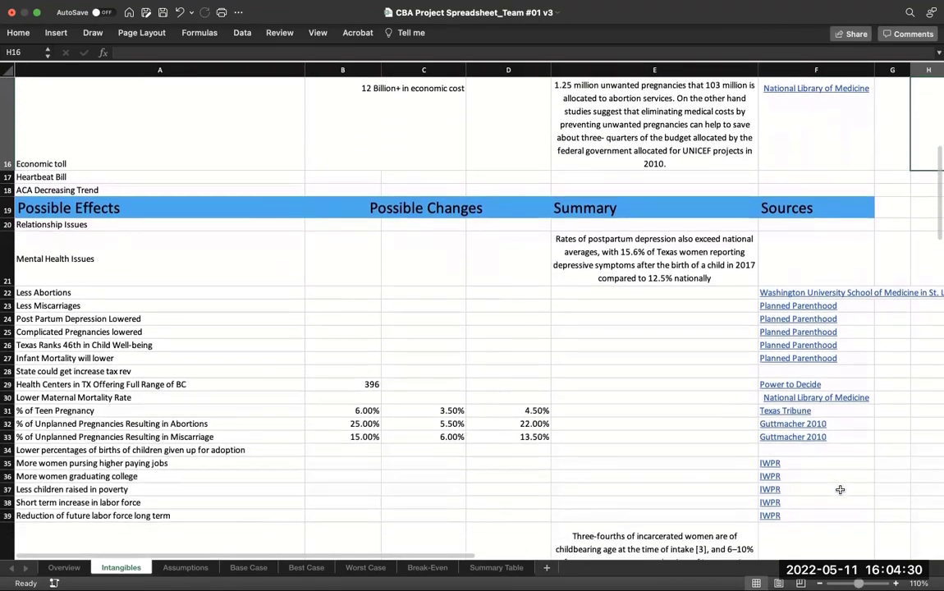
{"action": "scroll", "coordinate": [840, 490], "scroll_direction": "down", "scroll_amount": 6}
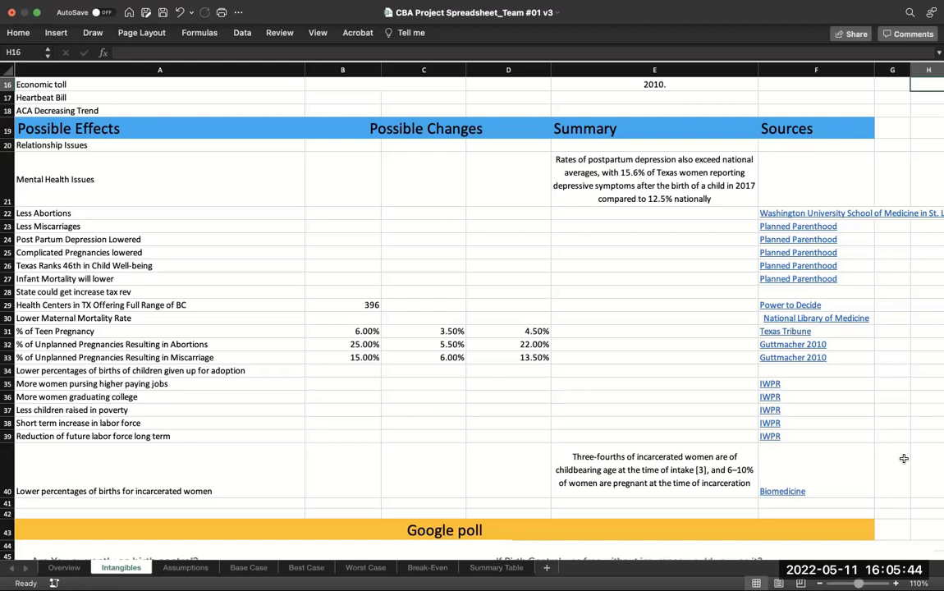
{"action": "scroll", "coordinate": [904, 458], "scroll_direction": "down", "scroll_amount": 1}
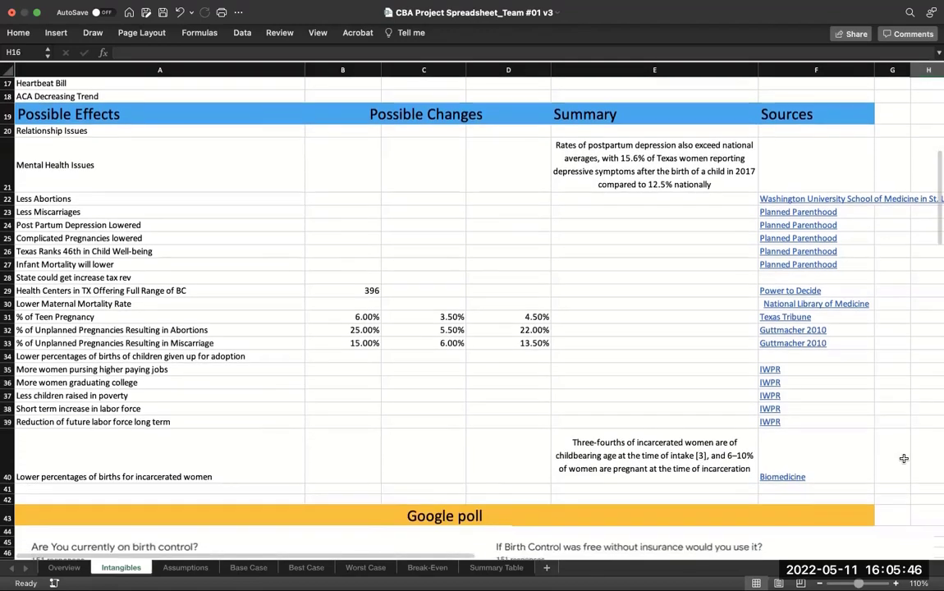
{"action": "scroll", "coordinate": [903, 458], "scroll_direction": "down", "scroll_amount": 5}
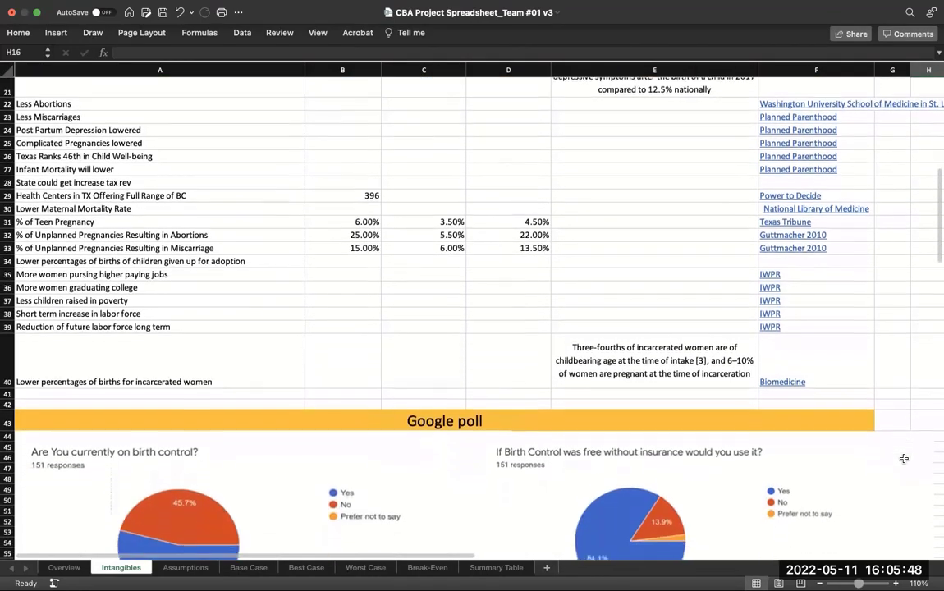
{"action": "scroll", "coordinate": [904, 458], "scroll_direction": "down", "scroll_amount": 10}
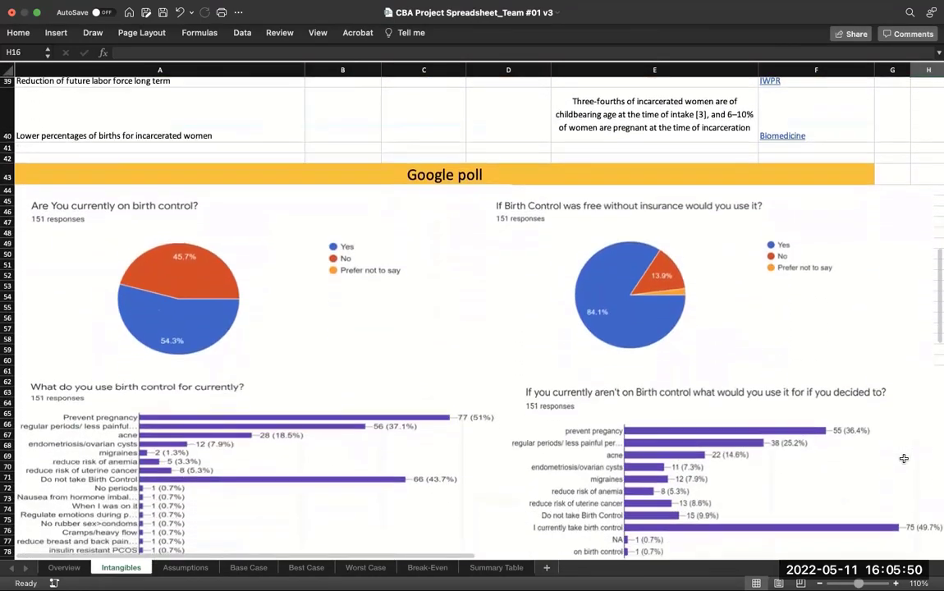
{"action": "scroll", "coordinate": [903, 458], "scroll_direction": "down", "scroll_amount": 3}
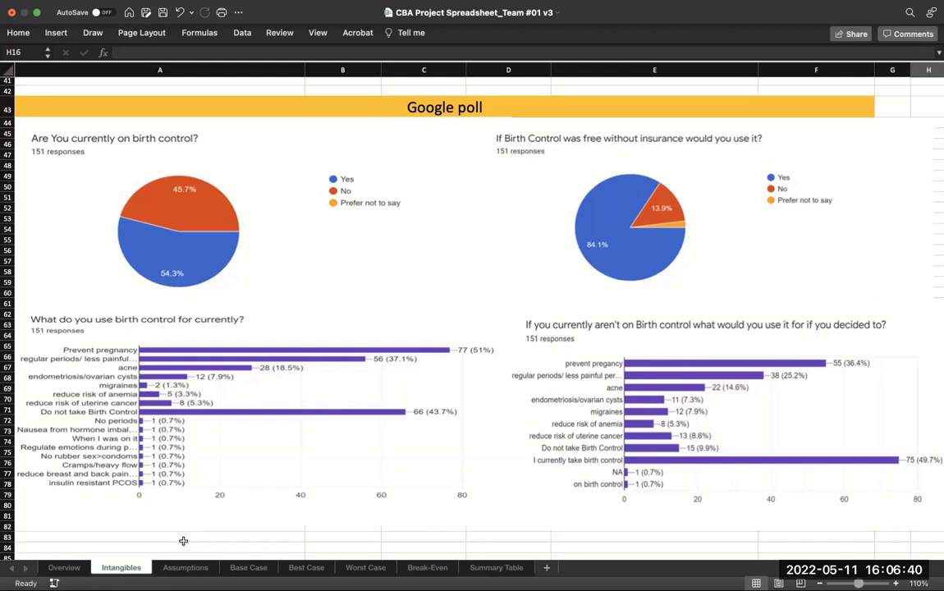
Show the Assumptions sheet's Base, Best and Worst Case inputs at 130% zoom.
{"action": "left_click", "coordinate": [185, 567]}
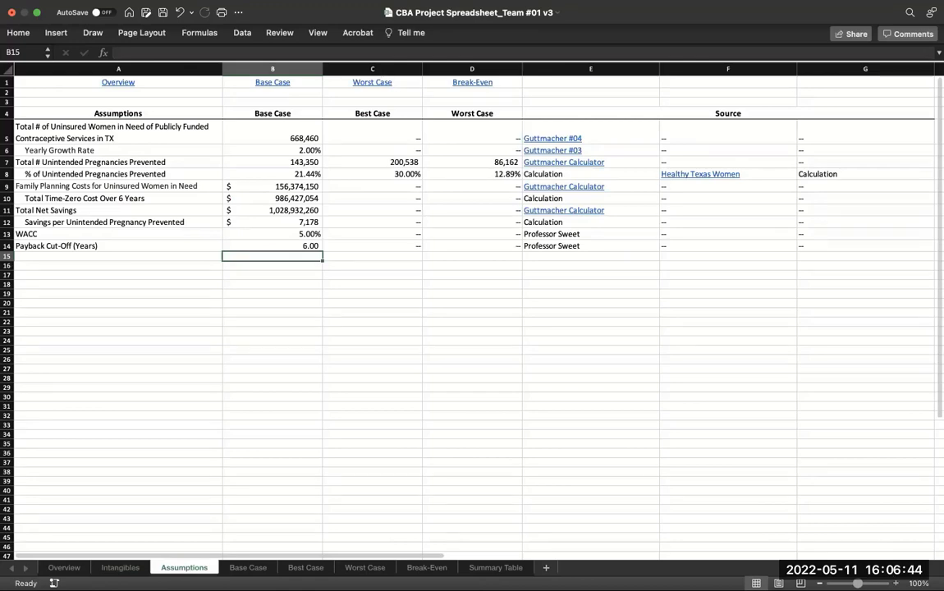
{"action": "left_click", "coordinate": [895, 583]}
{"action": "left_click", "coordinate": [895, 583]}
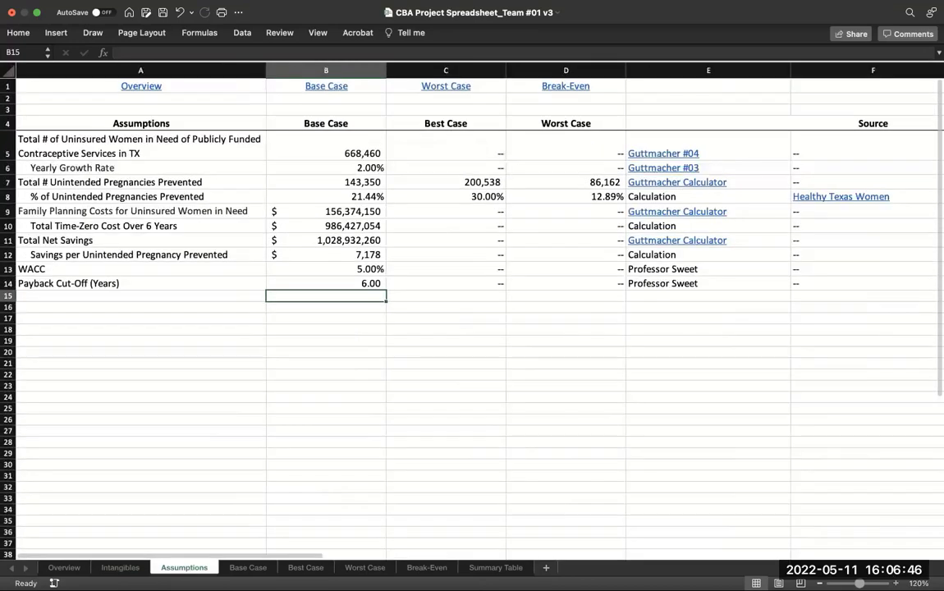
{"action": "left_click", "coordinate": [895, 582]}
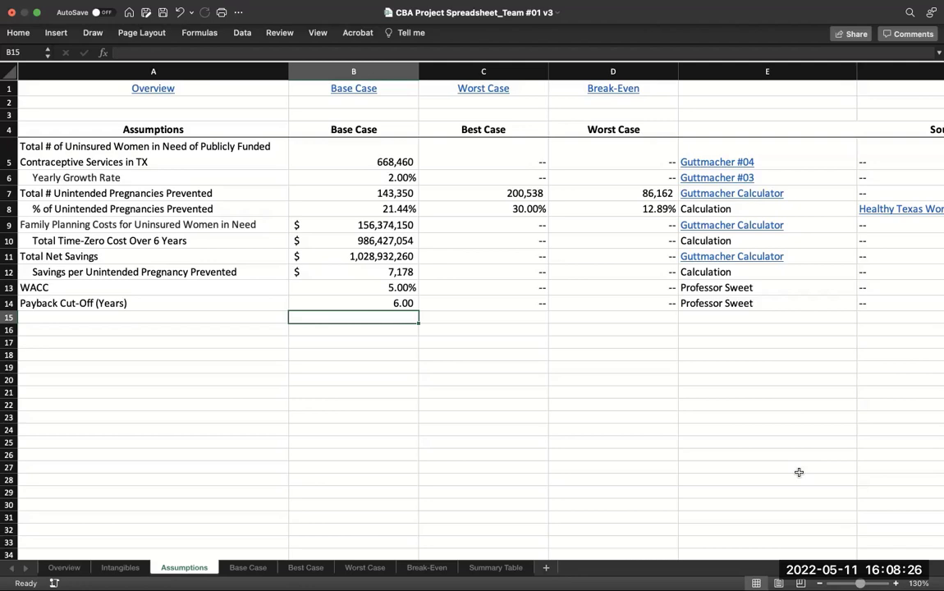
{"action": "left_click", "coordinate": [246, 567]}
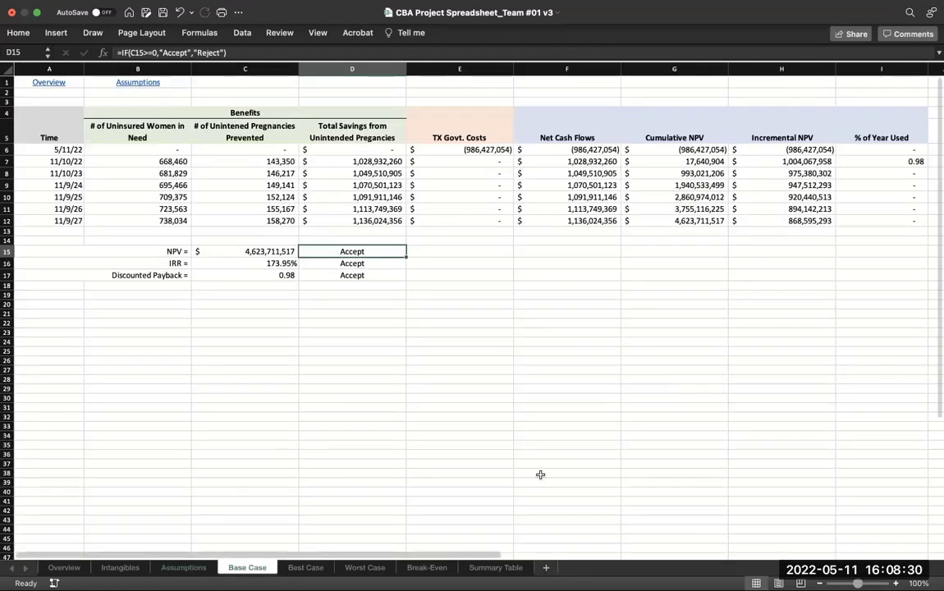
{"action": "scroll", "coordinate": [791, 396], "scroll_direction": "up", "scroll_amount": 3}
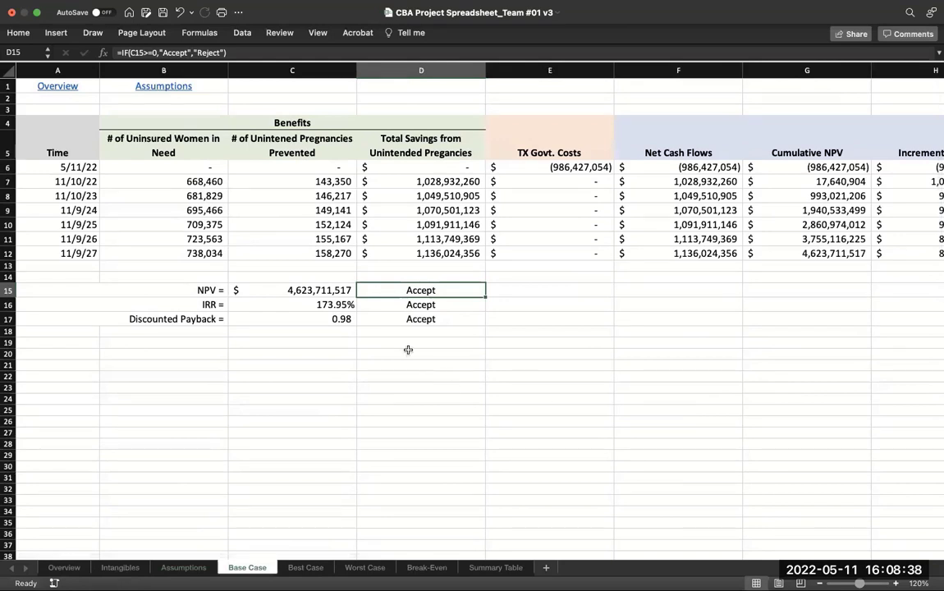
{"action": "left_click", "coordinate": [404, 375]}
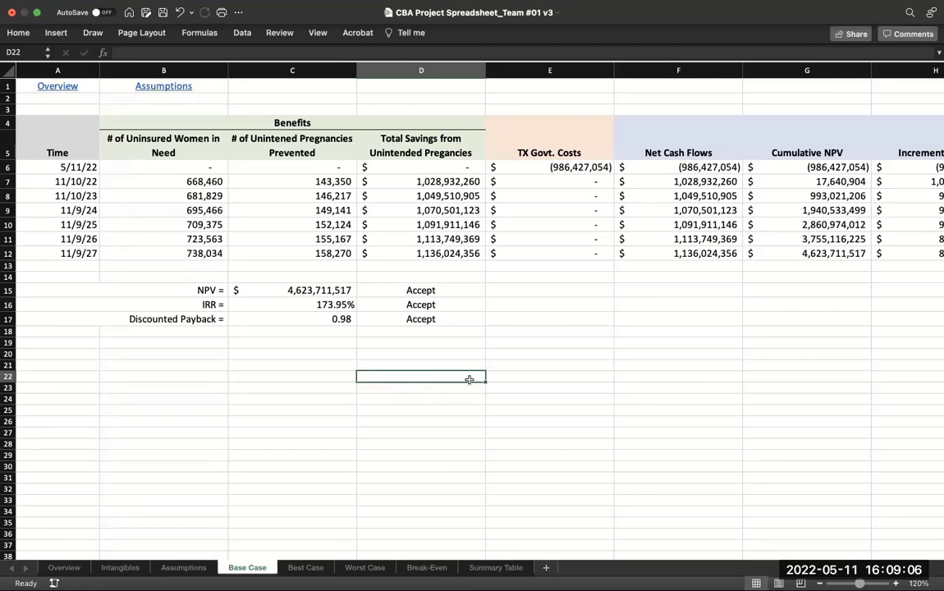
{"action": "scroll", "coordinate": [575, 374], "scroll_direction": "right", "scroll_amount": 4}
{"action": "scroll", "coordinate": [576, 373], "scroll_direction": "right", "scroll_amount": 4}
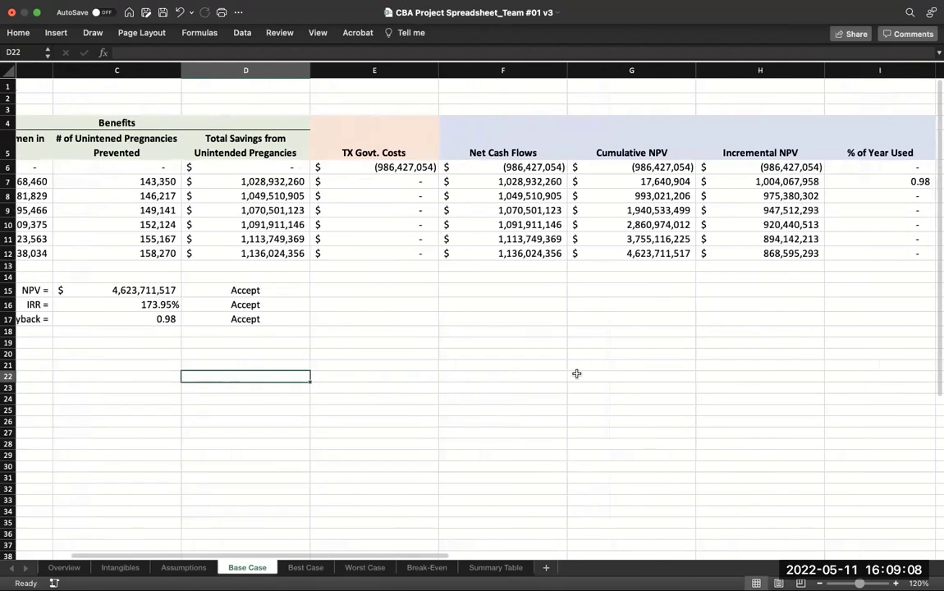
{"action": "scroll", "coordinate": [576, 374], "scroll_direction": "right", "scroll_amount": 3}
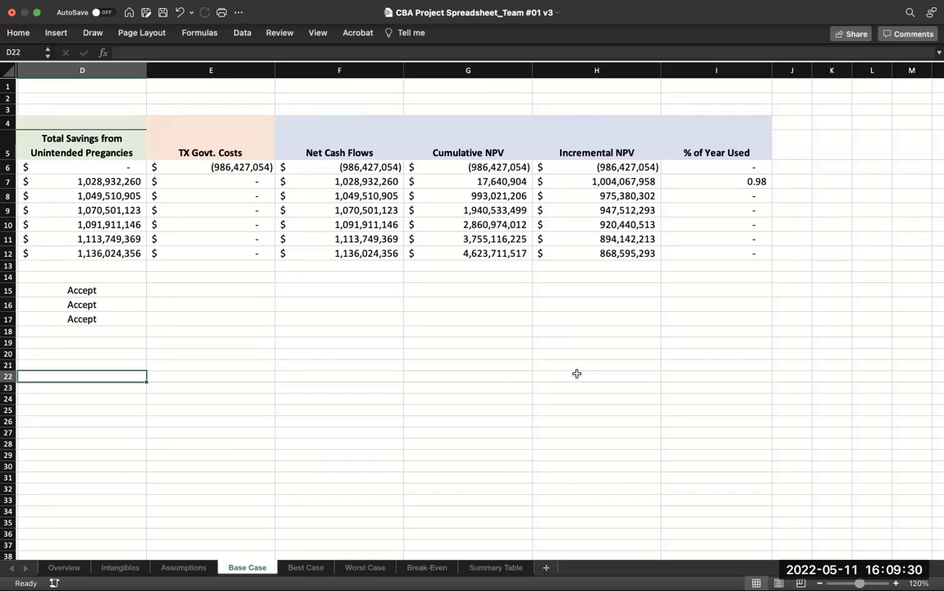
{"action": "scroll", "coordinate": [576, 373], "scroll_direction": "left", "scroll_amount": 5}
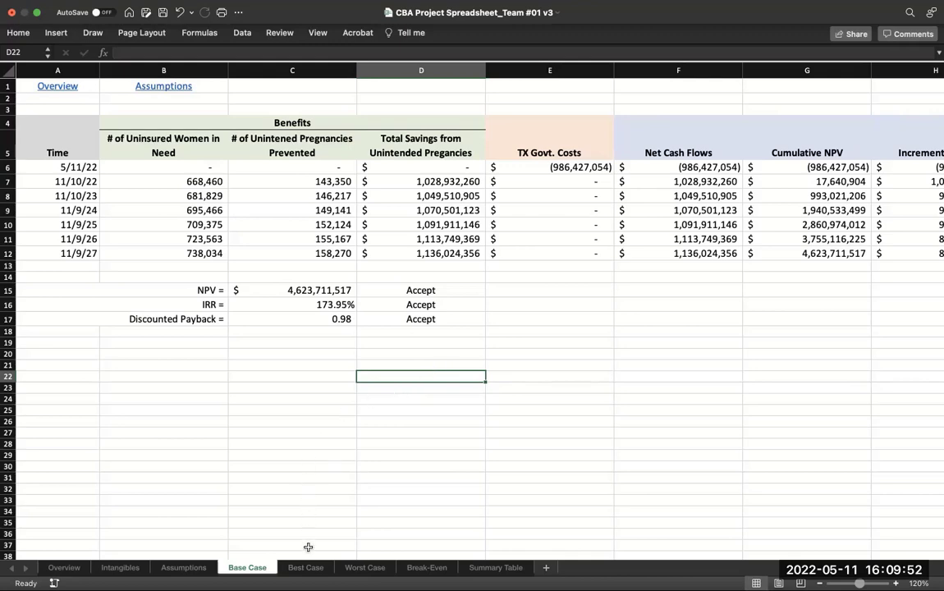
Display the Best Case sheet with NPV $6,861,818,281, IRR 289.28% and payback 0.70.
{"action": "left_click", "coordinate": [305, 566]}
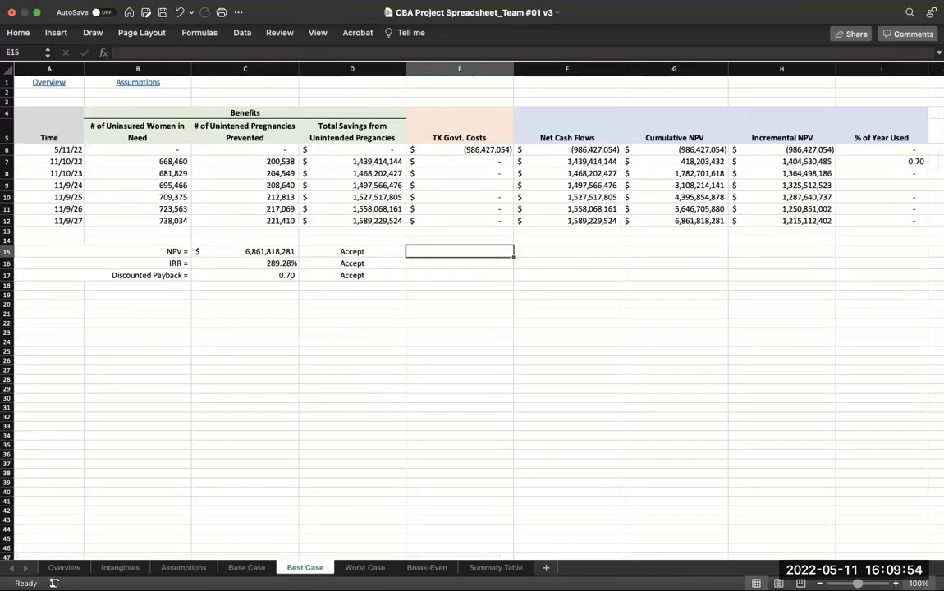
{"action": "scroll", "coordinate": [825, 512], "scroll_direction": "up", "scroll_amount": 2}
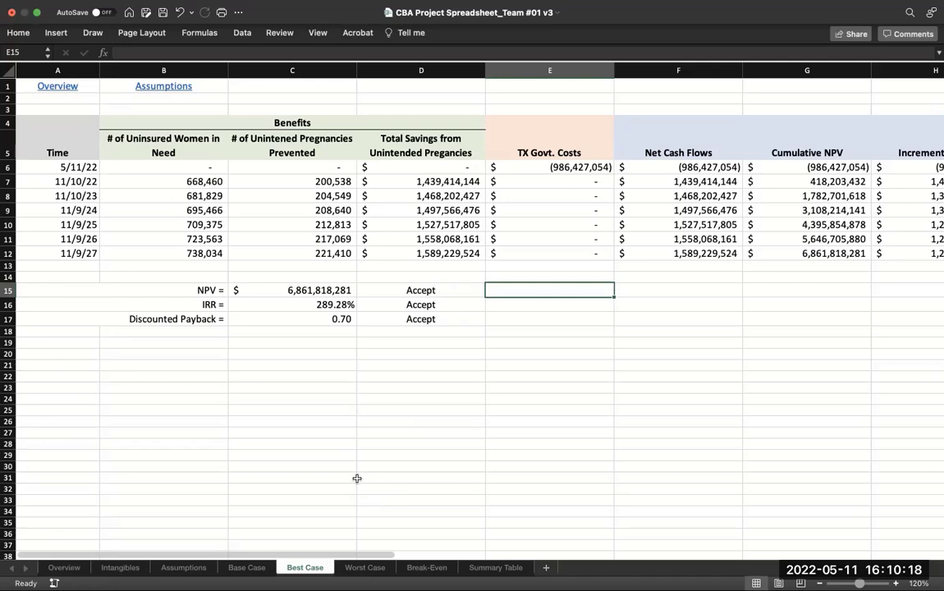
{"action": "left_click", "coordinate": [365, 568]}
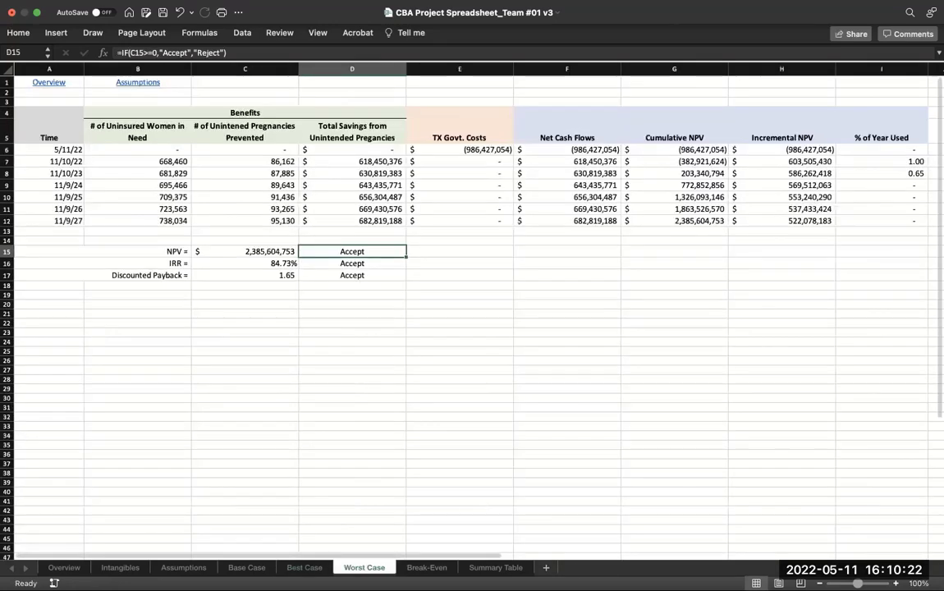
{"action": "scroll", "coordinate": [472, 312], "scroll_direction": "up", "scroll_amount": 2}
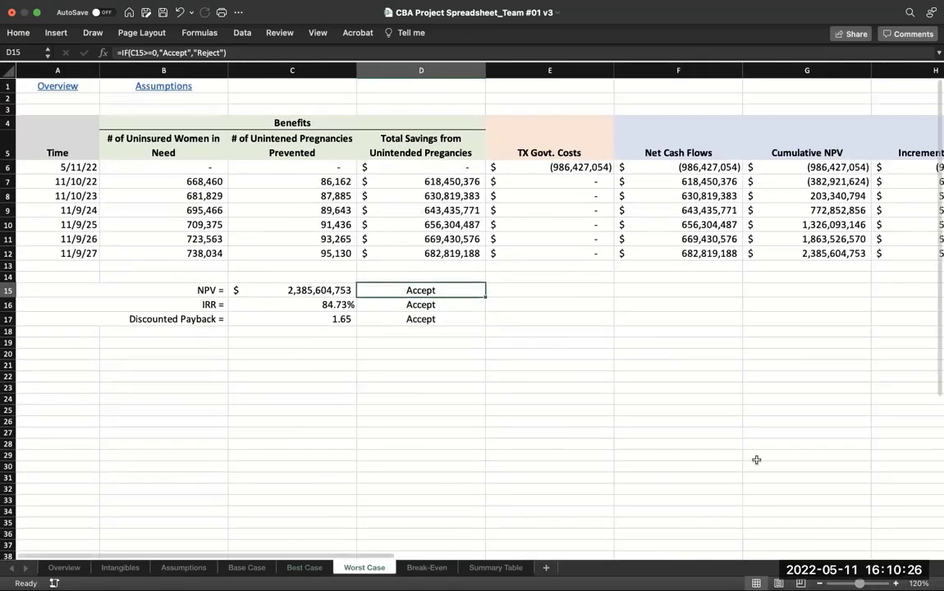
{"action": "left_click", "coordinate": [337, 406]}
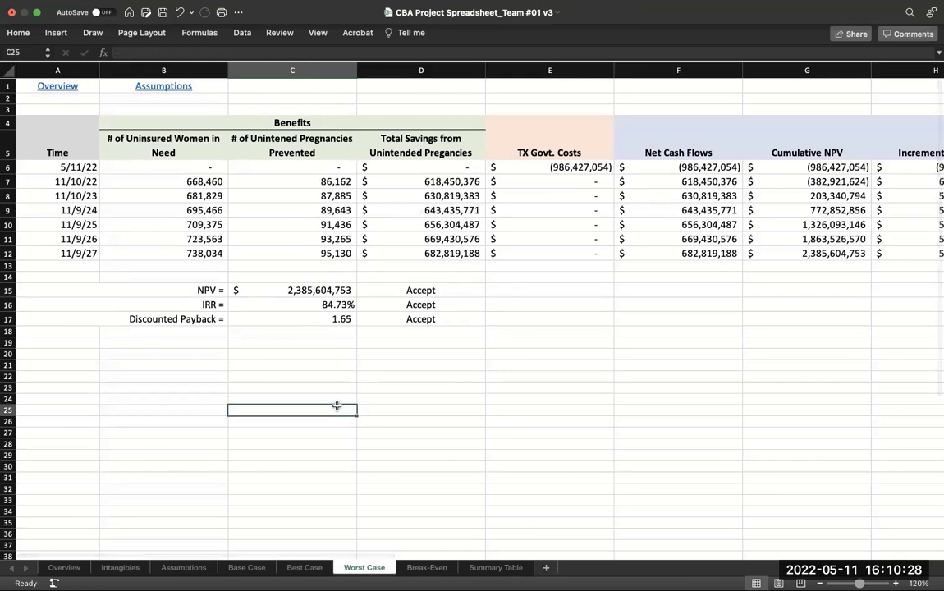
{"action": "scroll", "coordinate": [336, 406], "scroll_direction": "right", "scroll_amount": 5}
{"action": "scroll", "coordinate": [336, 406], "scroll_direction": "right", "scroll_amount": 2}
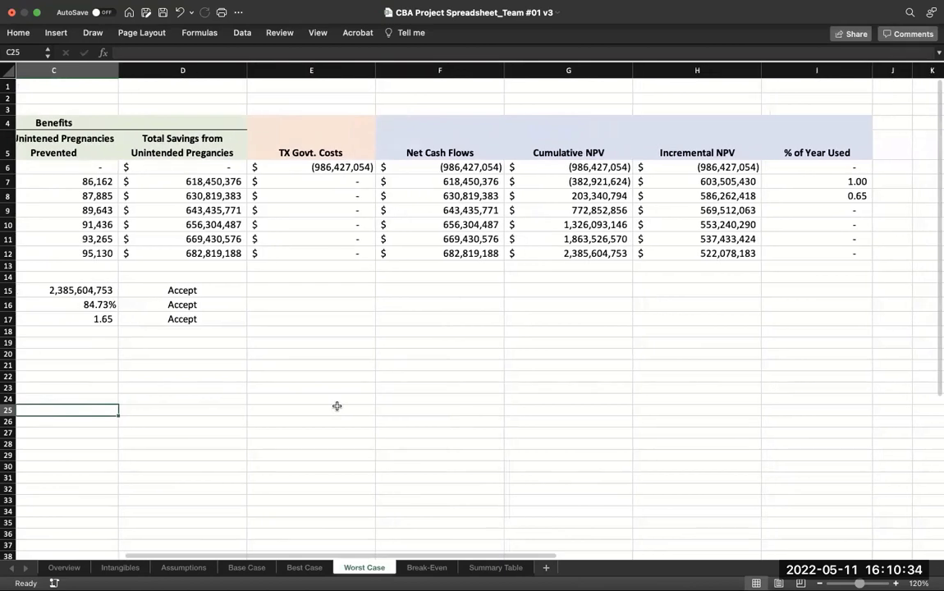
{"action": "scroll", "coordinate": [337, 406], "scroll_direction": "left", "scroll_amount": 5}
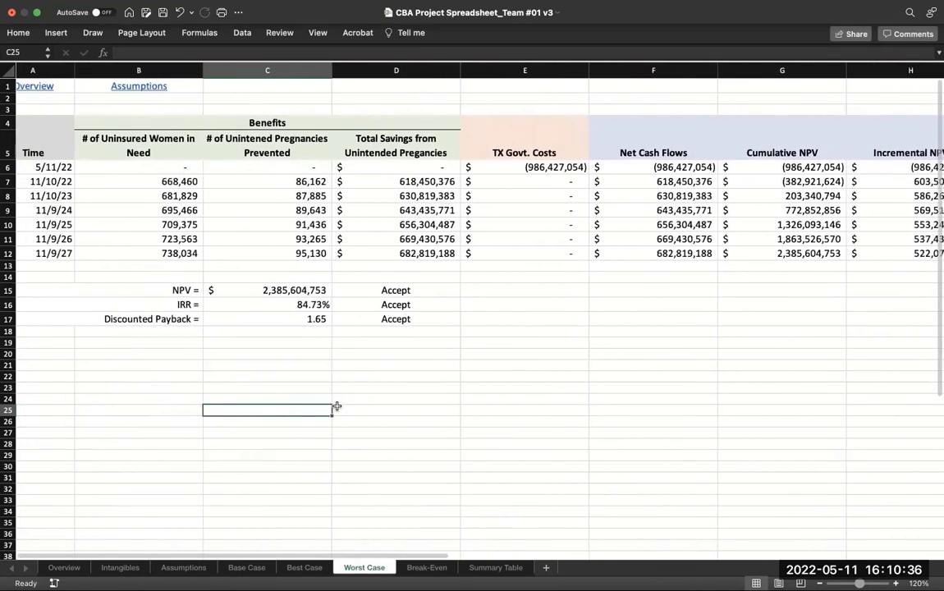
{"action": "scroll", "coordinate": [336, 406], "scroll_direction": "left", "scroll_amount": 1}
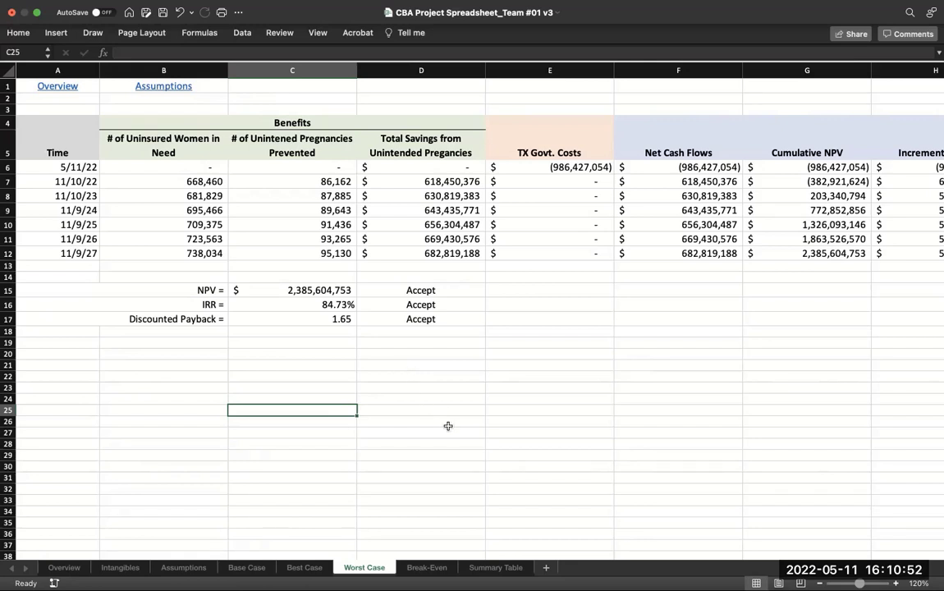
Review the Break-Even sheet at 120% zoom: 3.771% prevented gives NPV $0.00.
{"action": "left_click", "coordinate": [427, 567]}
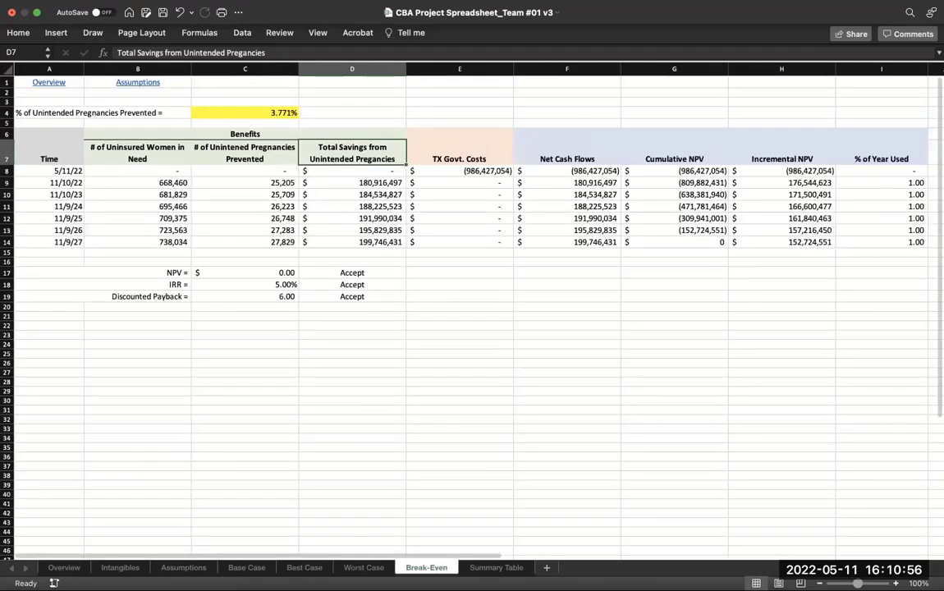
{"action": "left_click", "coordinate": [895, 583]}
{"action": "left_click", "coordinate": [895, 582]}
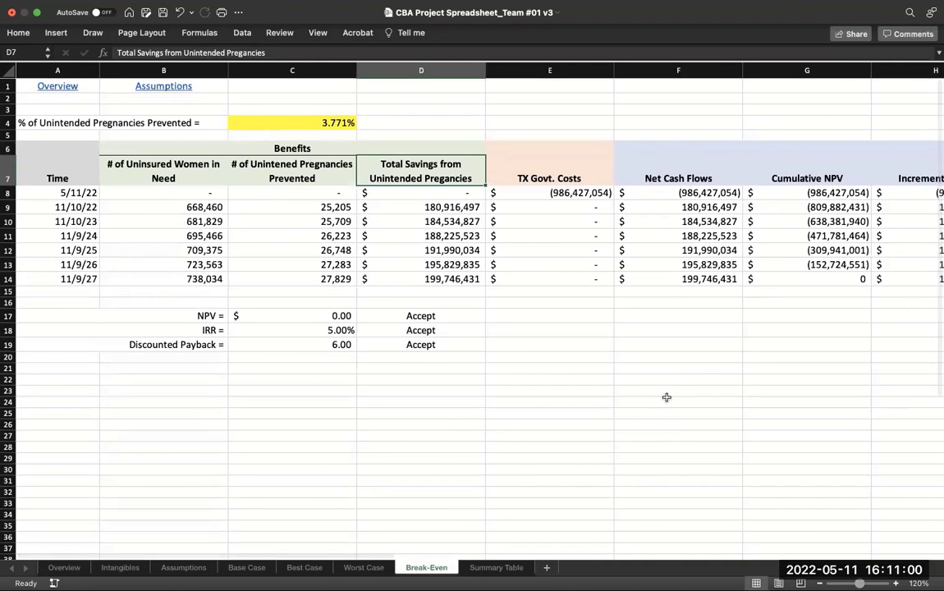
{"action": "left_click", "coordinate": [526, 453]}
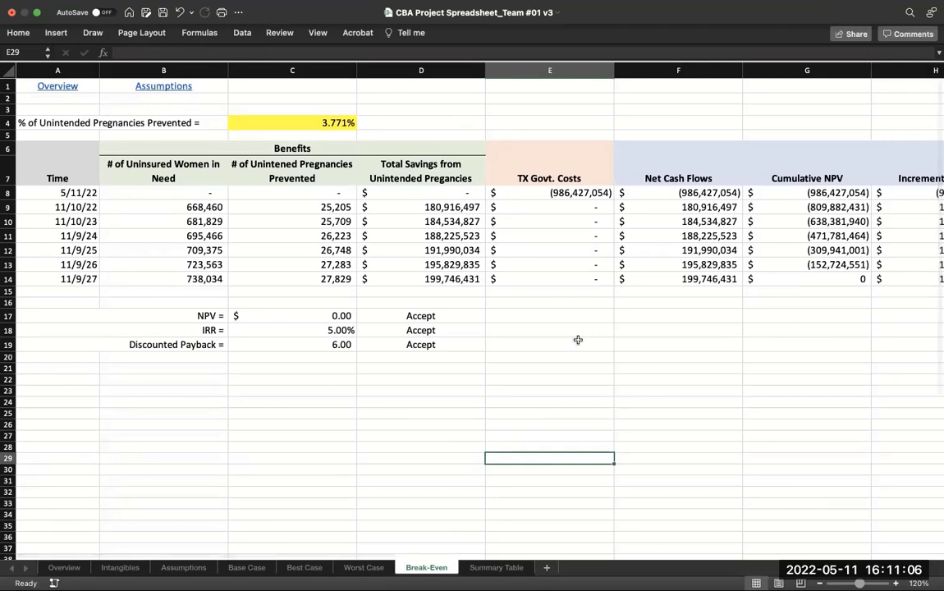
{"action": "scroll", "coordinate": [578, 340], "scroll_direction": "right", "scroll_amount": 3}
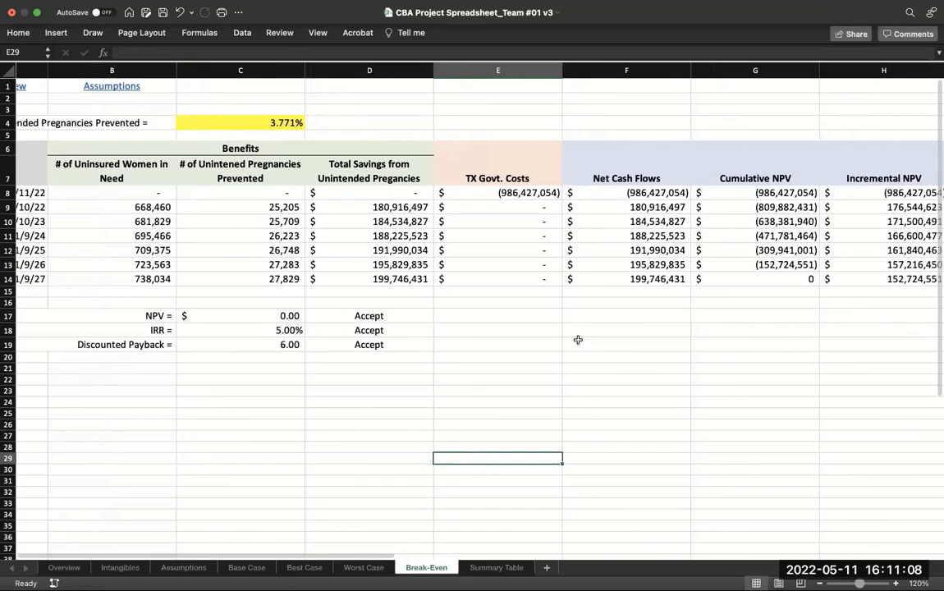
{"action": "scroll", "coordinate": [577, 340], "scroll_direction": "left", "scroll_amount": 3}
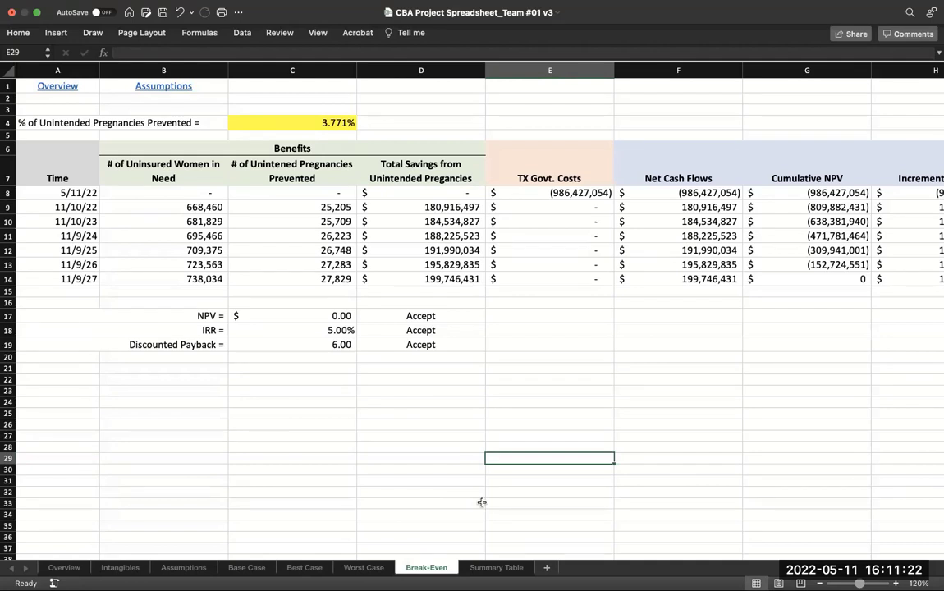
On the Summary Table sheet, paste the conclusion sentence into cell A13.
{"action": "left_click", "coordinate": [490, 572]}
{"action": "key", "text": "BackSpace"}
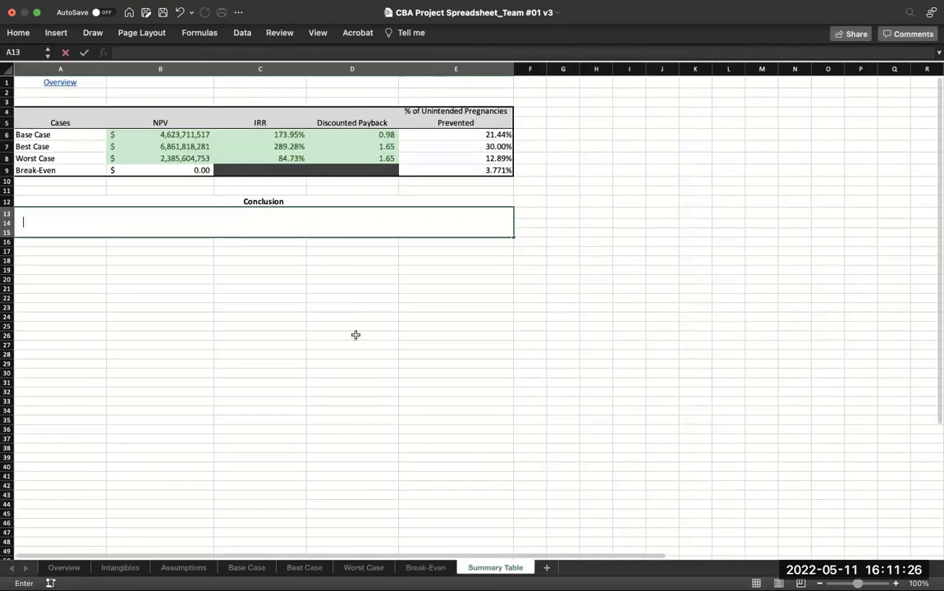
{"action": "type", "text": "According to our model, it's in the Government's best interest to prevent the majority of unintended pregnancies by providing free contraceptive services to reduce relevant public medical costs."}
{"action": "left_click", "coordinate": [260, 349]}
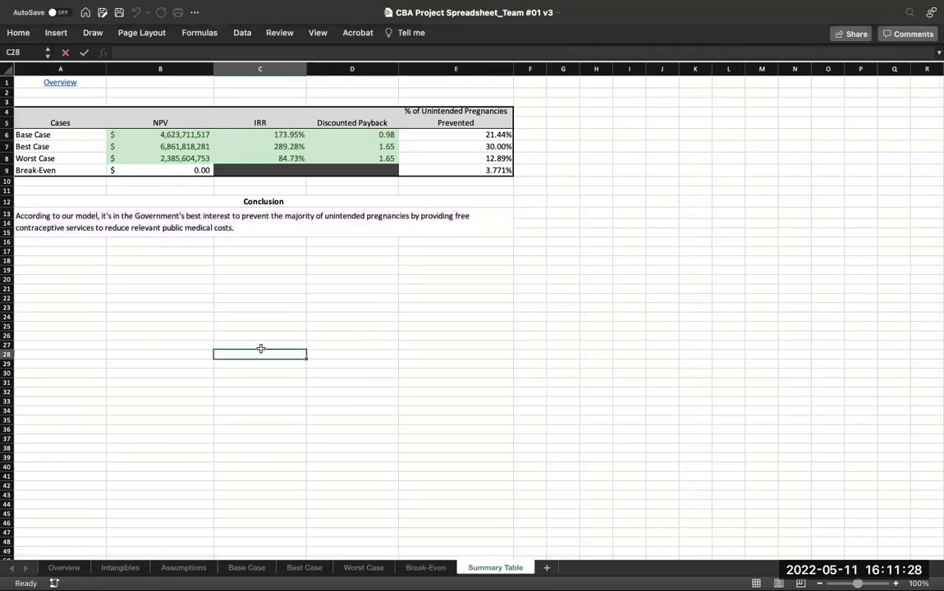
{"action": "scroll", "coordinate": [685, 436], "scroll_direction": "up", "scroll_amount": 2}
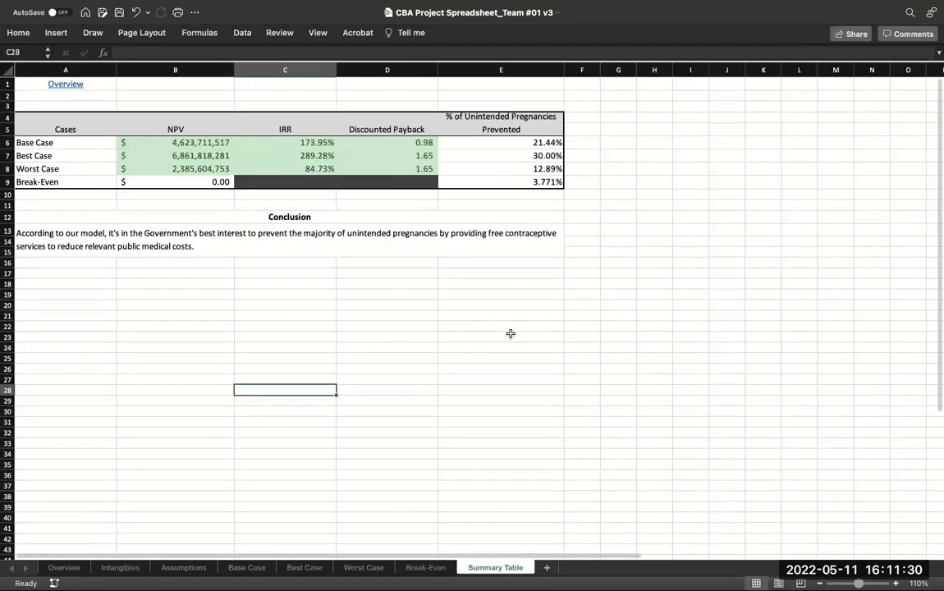
{"action": "key", "text": "F2"}
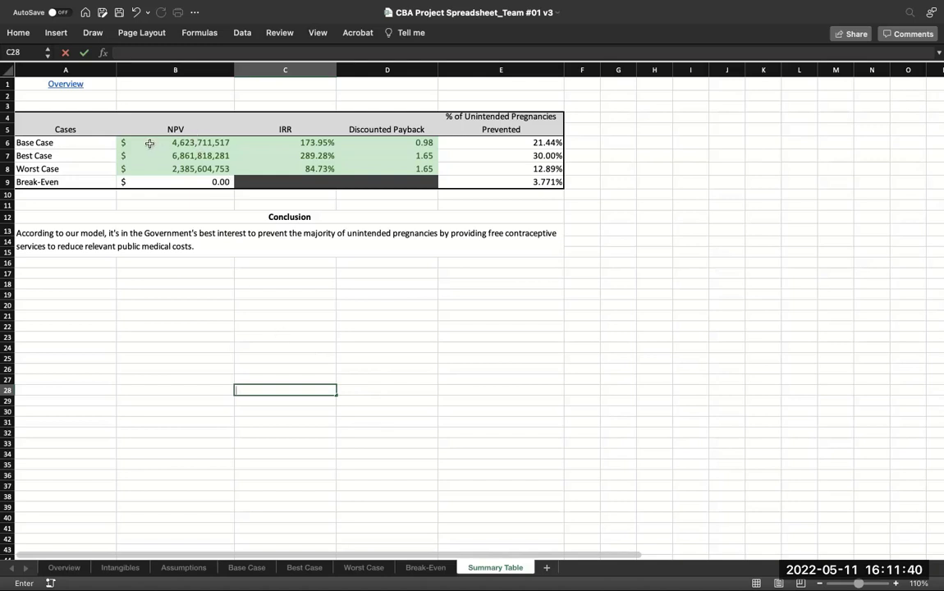
Select the case results and the four NPV values, checking the Base Case and Break-Even NPV formulas.
{"action": "left_click_drag", "start_coordinate": [149, 143], "coordinate": [380, 173]}
{"action": "left_click", "coordinate": [350, 348]}
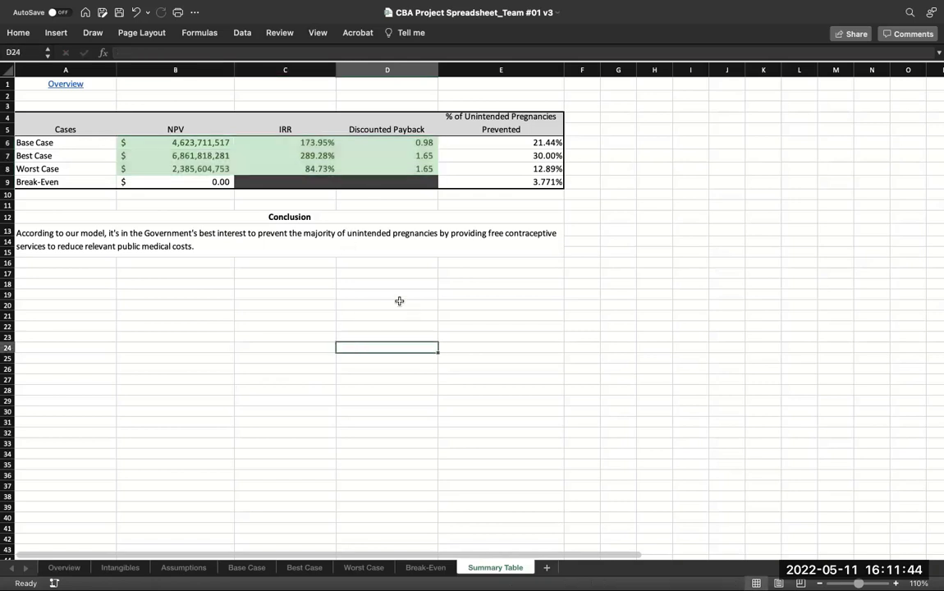
{"action": "left_click", "coordinate": [205, 142]}
{"action": "left_click_drag", "start_coordinate": [205, 142], "coordinate": [203, 188]}
{"action": "left_click", "coordinate": [192, 339]}
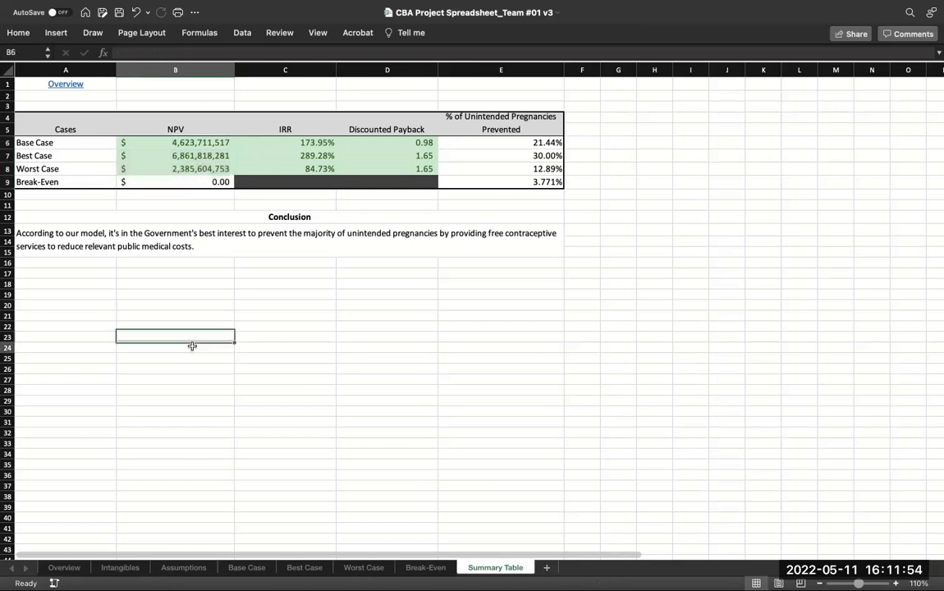
{"action": "left_click", "coordinate": [192, 181]}
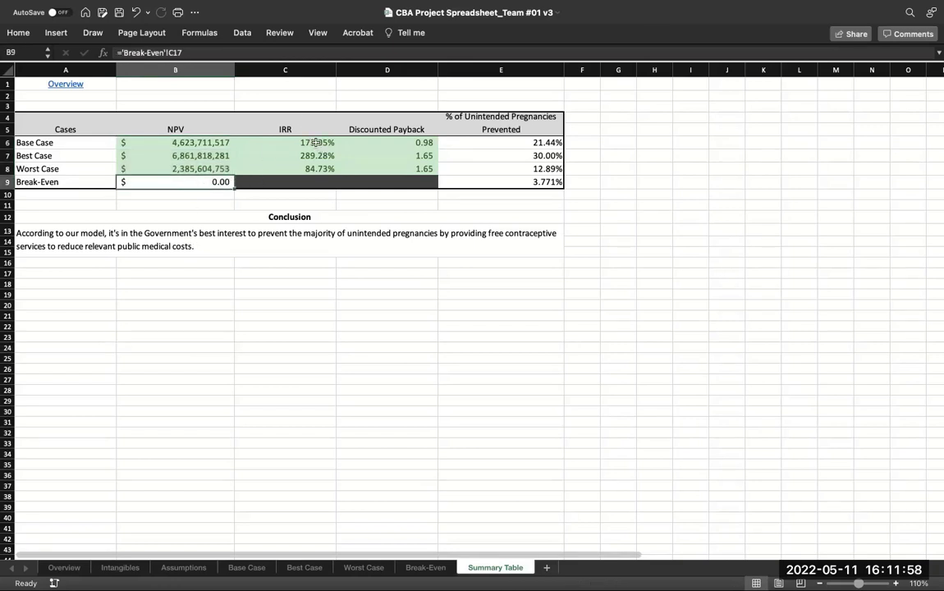
Select the IRR, Discounted Payback and percentage-of-pregnancies-prevented columns to review them.
{"action": "left_click_drag", "start_coordinate": [308, 142], "coordinate": [318, 168]}
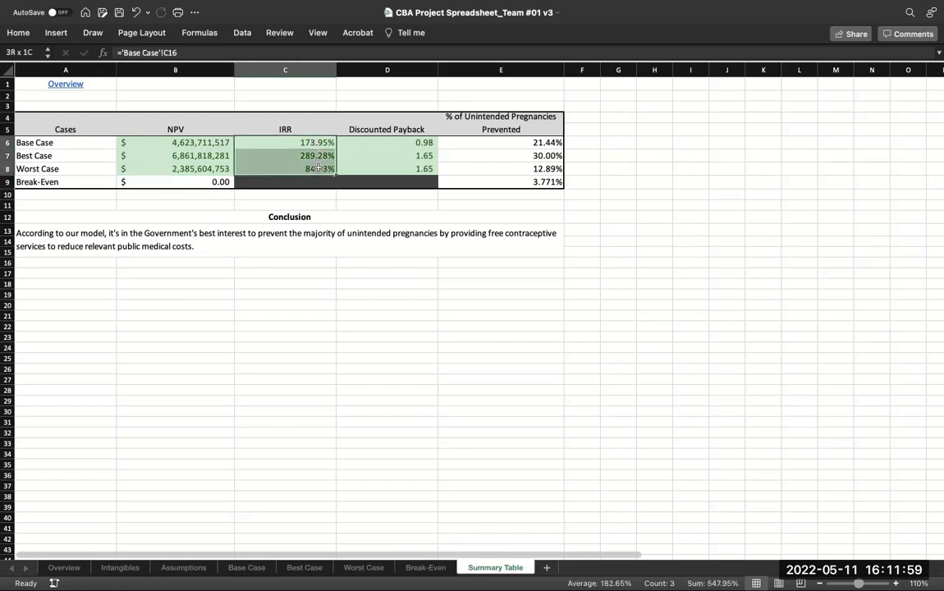
{"action": "left_click", "coordinate": [296, 194]}
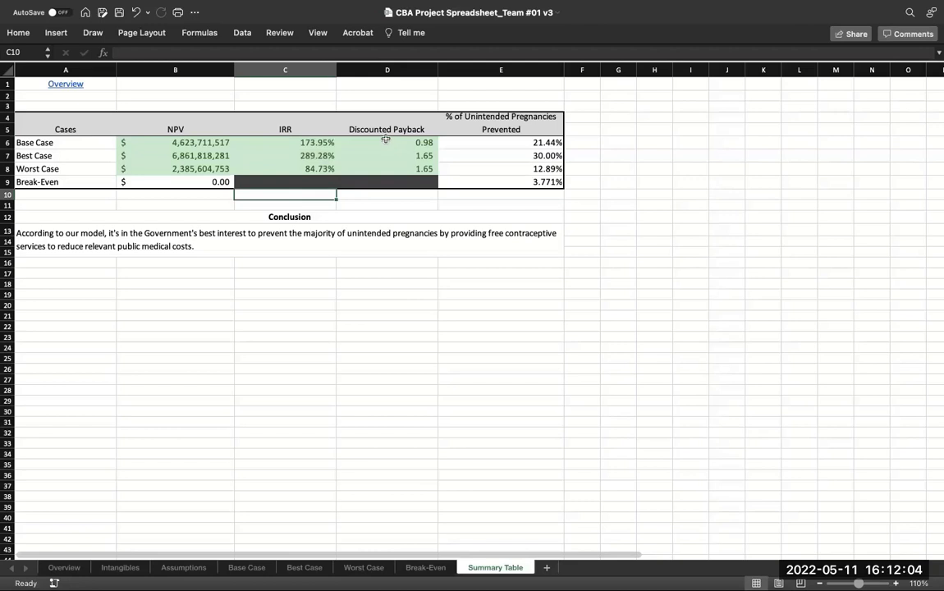
{"action": "left_click_drag", "start_coordinate": [386, 147], "coordinate": [391, 171]}
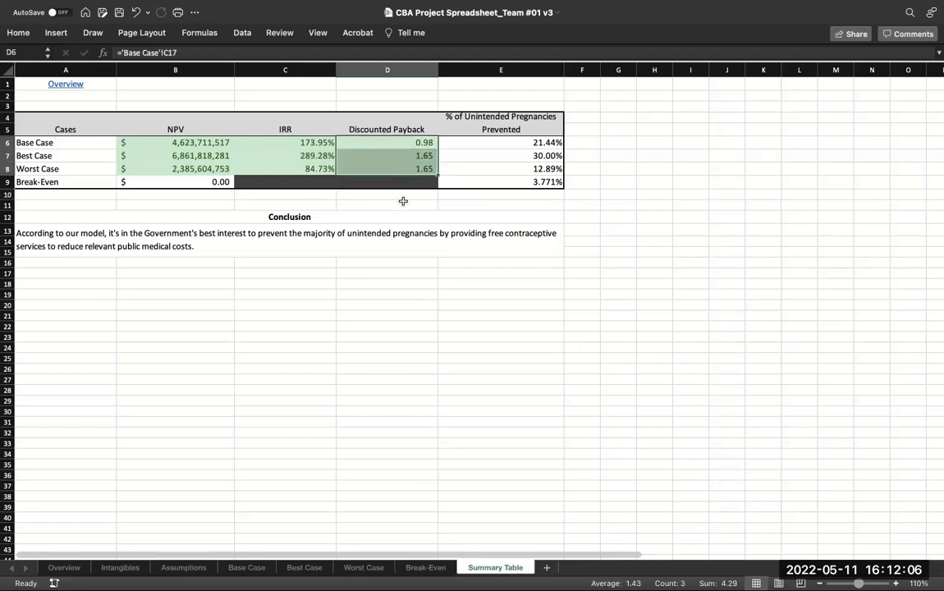
{"action": "left_click", "coordinate": [402, 198]}
{"action": "left_click", "coordinate": [411, 207]}
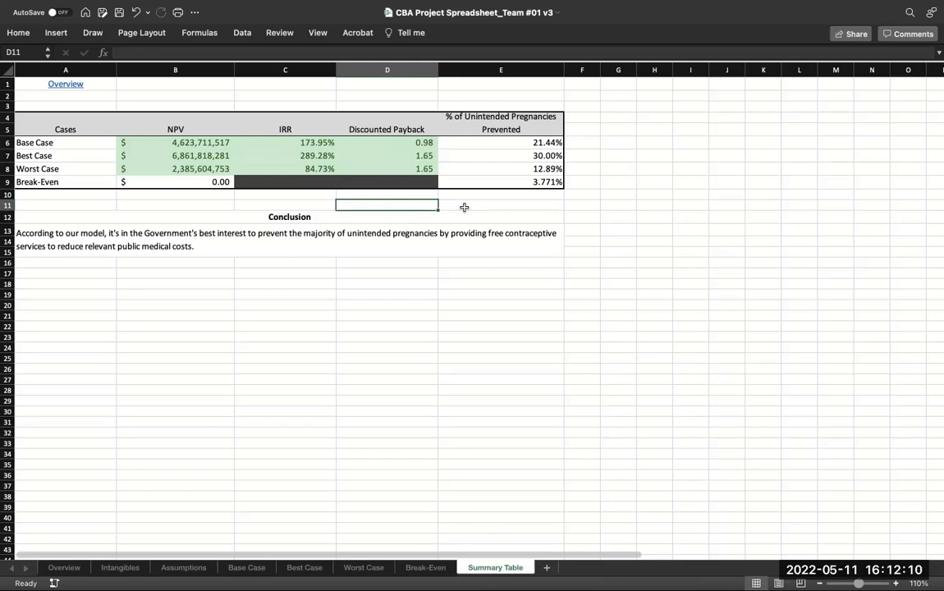
{"action": "left_click", "coordinate": [464, 207]}
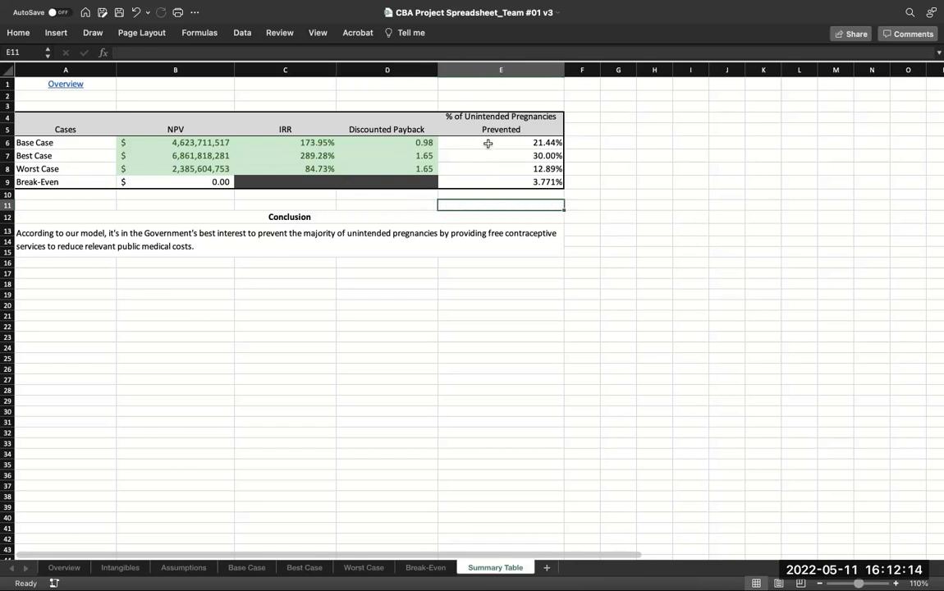
{"action": "left_click_drag", "start_coordinate": [487, 143], "coordinate": [497, 167]}
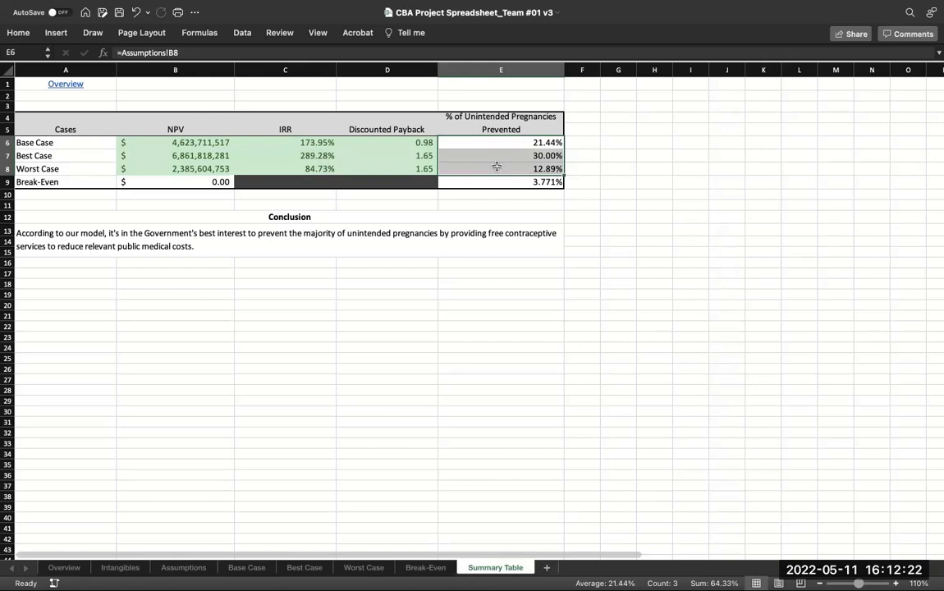
{"action": "left_click", "coordinate": [71, 264]}
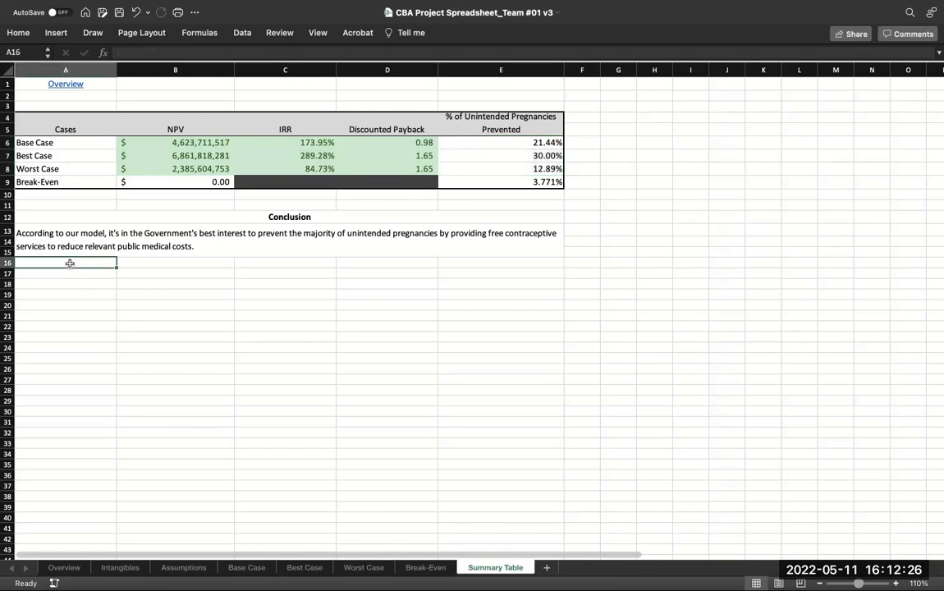